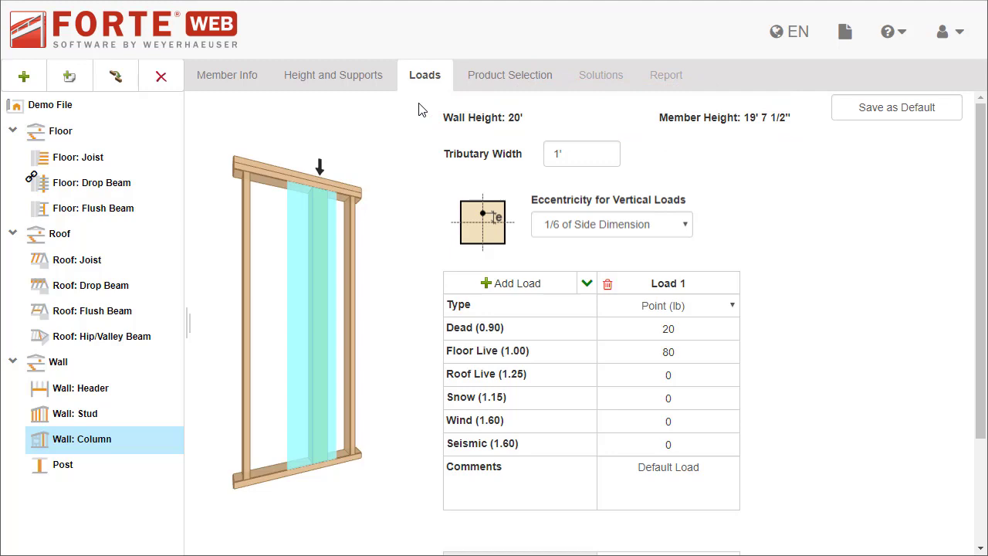
Set the wall column's tributary width to 2'
{"action": "left_click", "coordinate": [585, 161]}
{"action": "type", "text": "2"}
{"action": "key", "text": "Tab"}
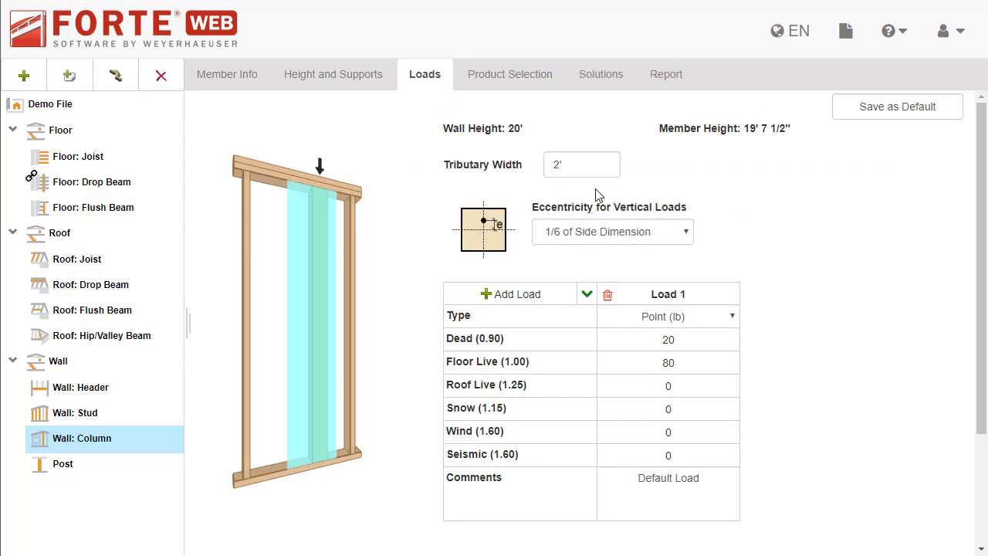
Try the Center of Section and 1/10 of Side Dimension eccentricities for vertical loads, and return to 1/6 of Side Dimension
{"action": "left_click", "coordinate": [688, 235]}
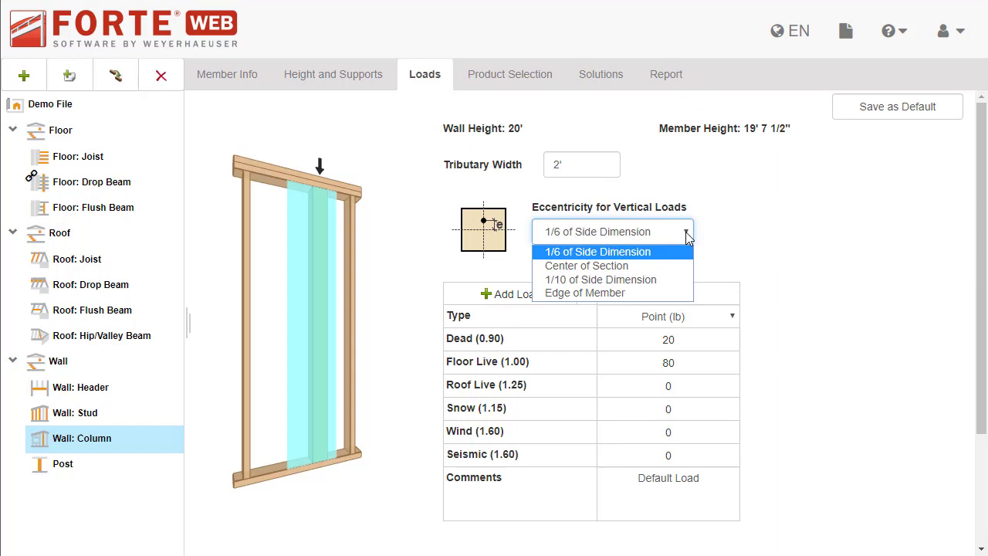
{"action": "left_click", "coordinate": [679, 265]}
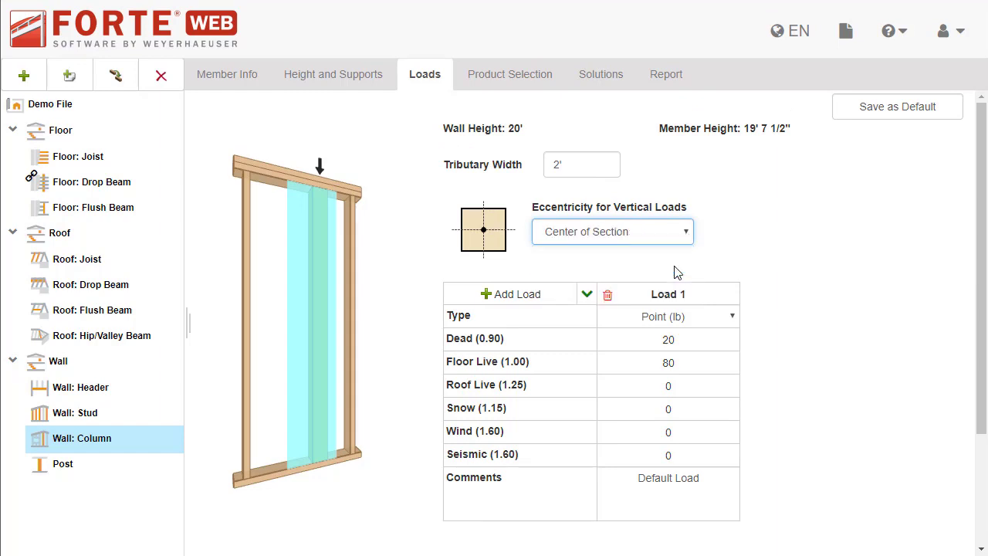
{"action": "left_click", "coordinate": [687, 232]}
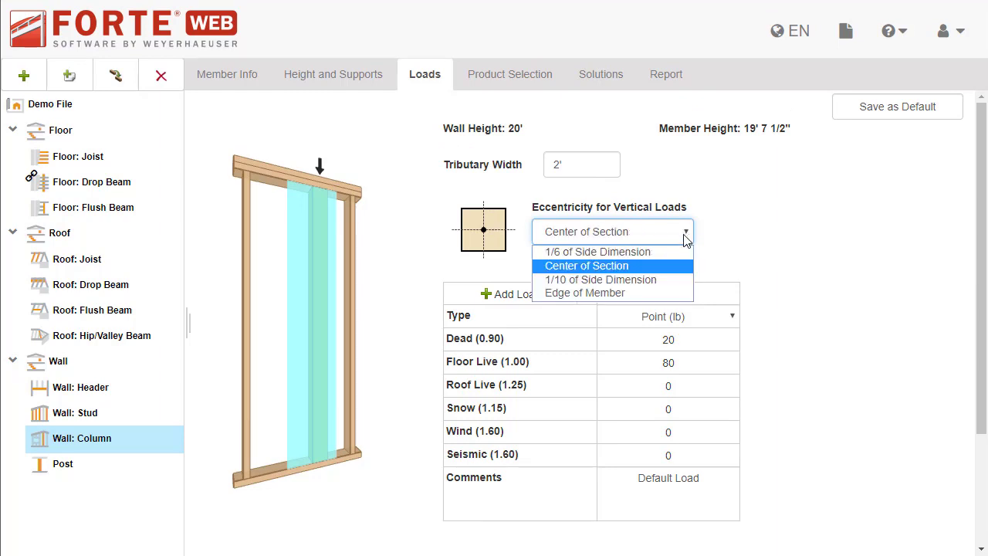
{"action": "left_click", "coordinate": [675, 280]}
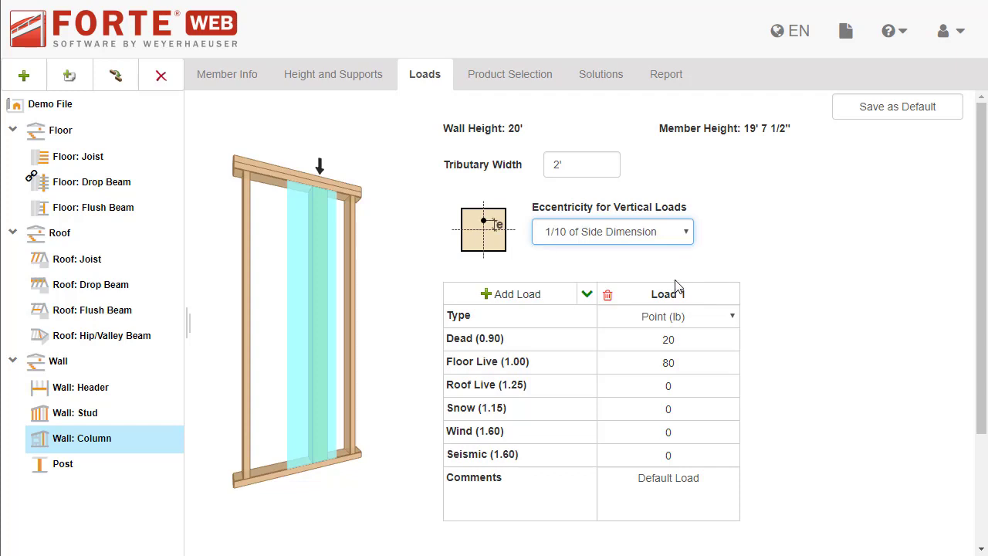
{"action": "left_click", "coordinate": [684, 233]}
{"action": "left_click", "coordinate": [681, 252]}
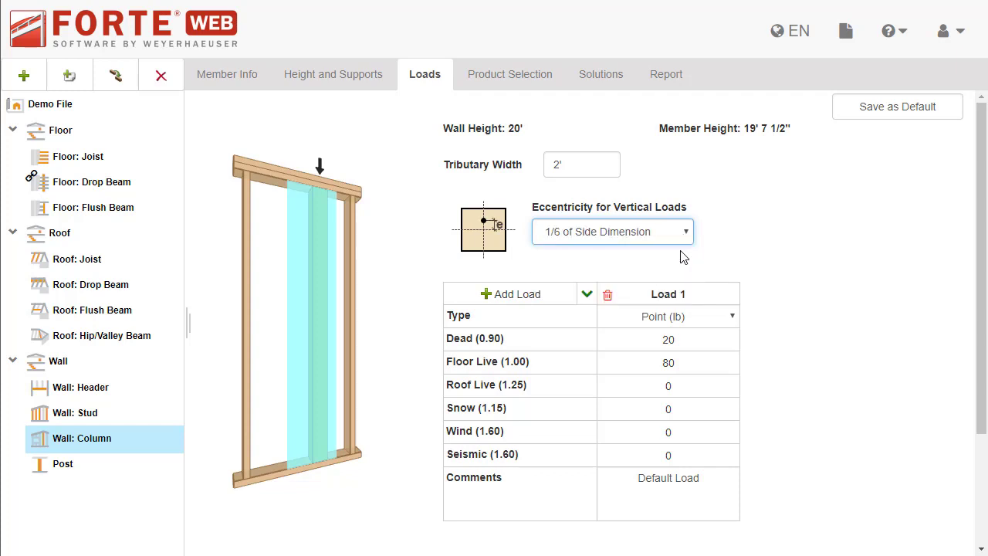
Add a second vertical load of type Point (lb) with a dead load of 150
{"action": "left_click", "coordinate": [530, 301]}
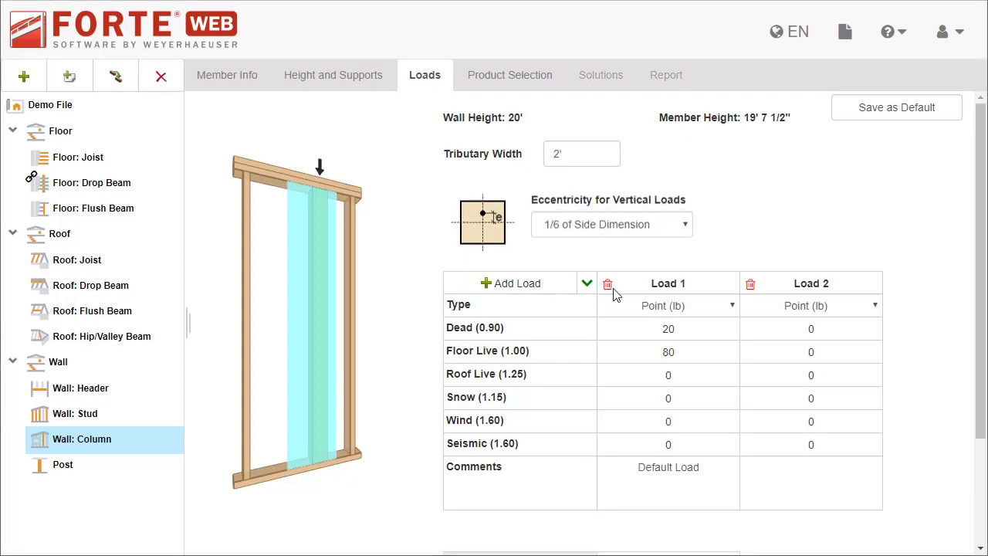
{"action": "left_click", "coordinate": [875, 306]}
{"action": "left_click", "coordinate": [879, 308]}
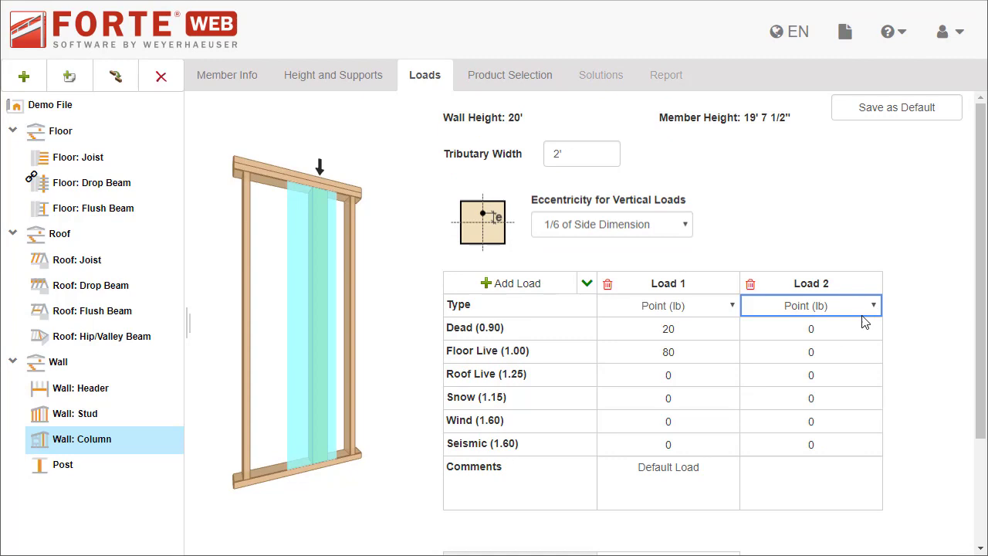
{"action": "left_click", "coordinate": [833, 330]}
{"action": "type", "text": "150"}
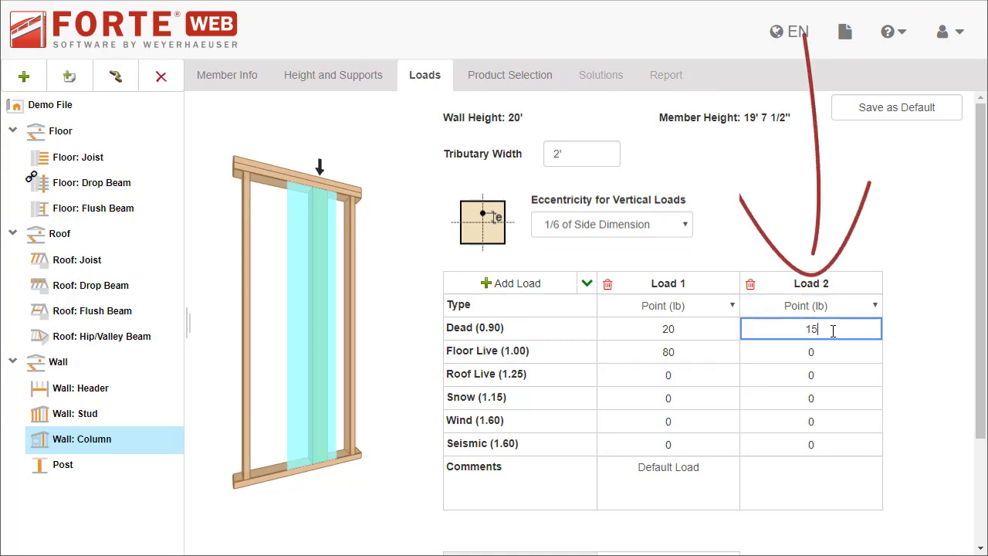
Enter the comment "Load from beam TS1" for Load 2
{"action": "key", "text": "Tab"}
{"action": "key", "text": "Tab"}
{"action": "key", "text": "Tab"}
{"action": "key", "text": "Tab"}
{"action": "key", "text": "Tab"}
{"action": "key", "text": "Tab"}
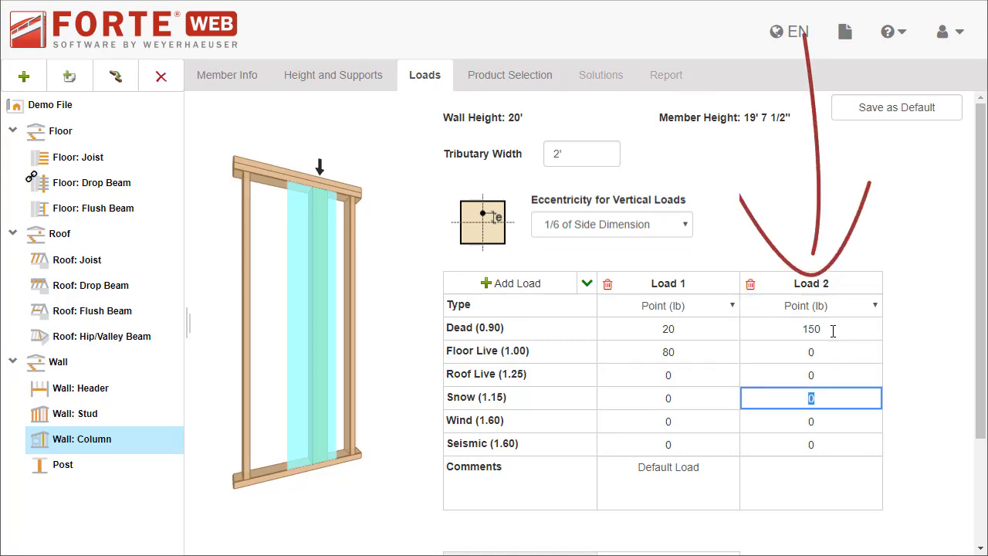
{"action": "type", "text": "Load "}
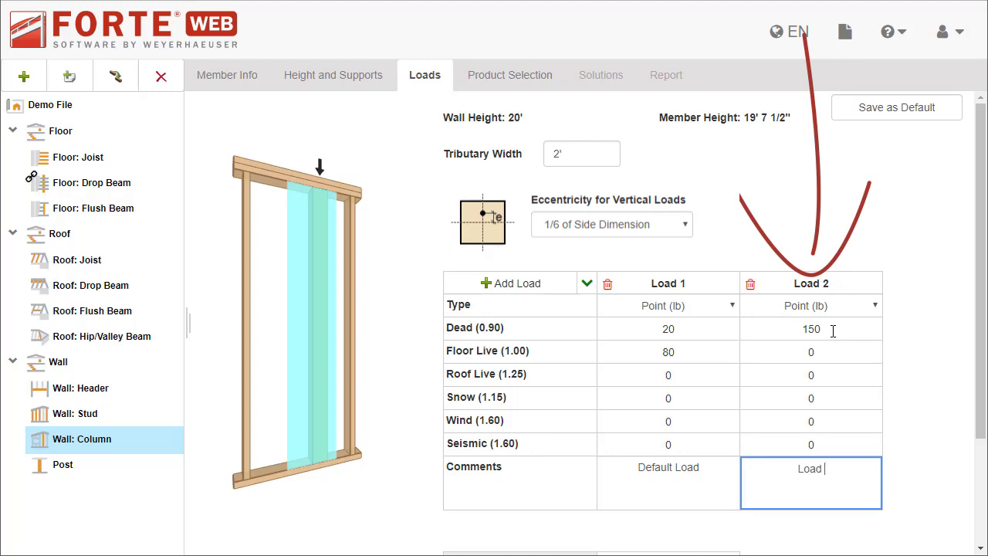
{"action": "type", "text": "from beam TS1"}
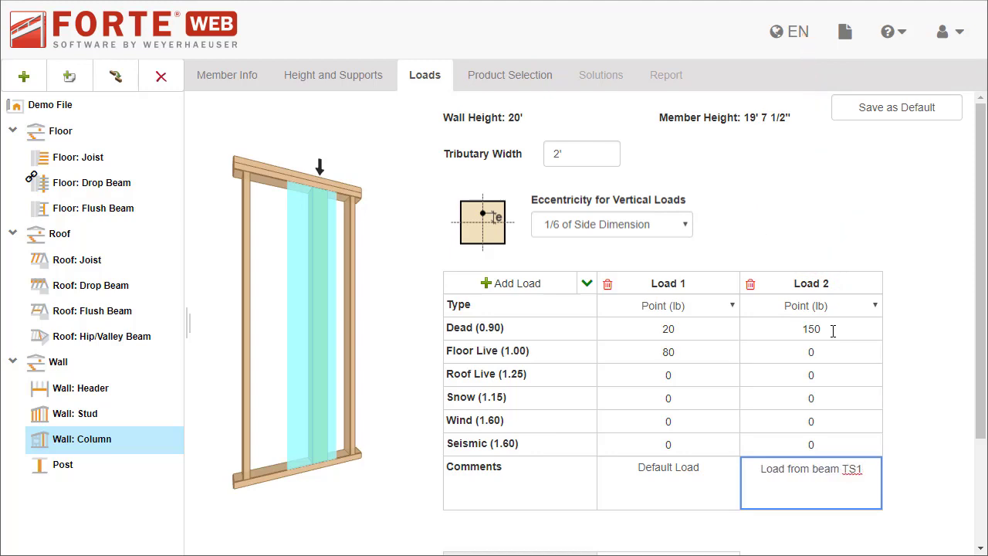
Replace the manually entered Load 2 with a linked point reaction transferred from support 2 of Floor: Drop Beam
{"action": "left_click", "coordinate": [750, 287]}
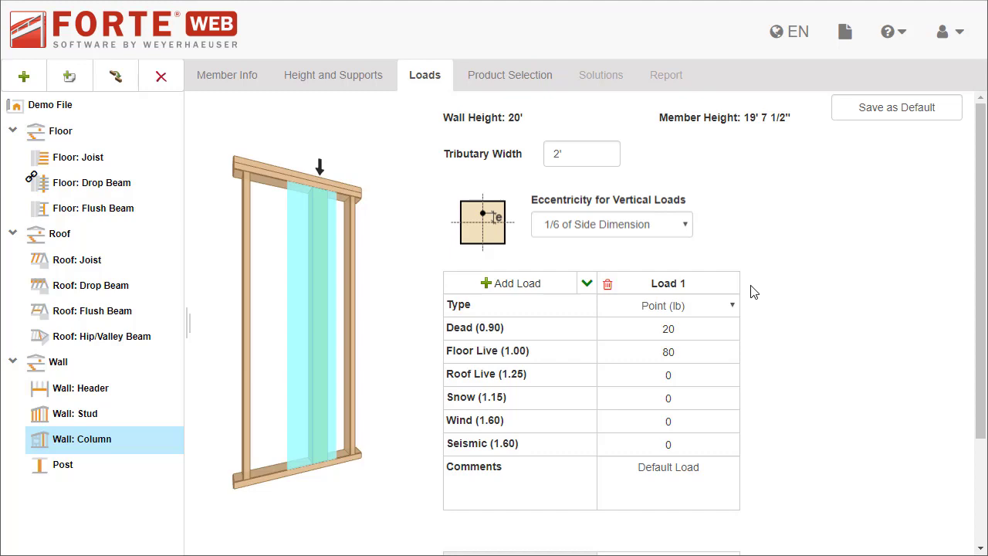
{"action": "left_click", "coordinate": [587, 286]}
{"action": "left_click", "coordinate": [544, 311]}
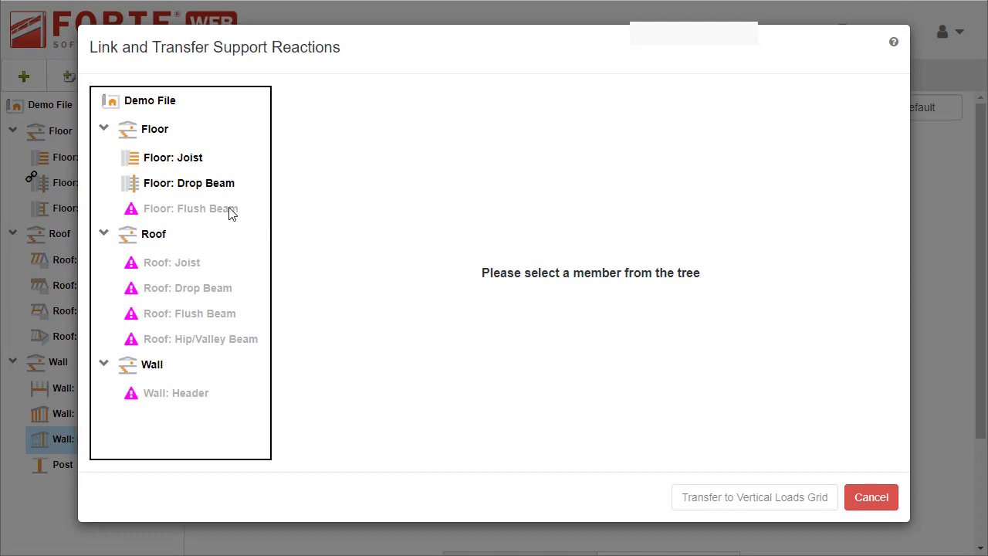
{"action": "left_click", "coordinate": [194, 193]}
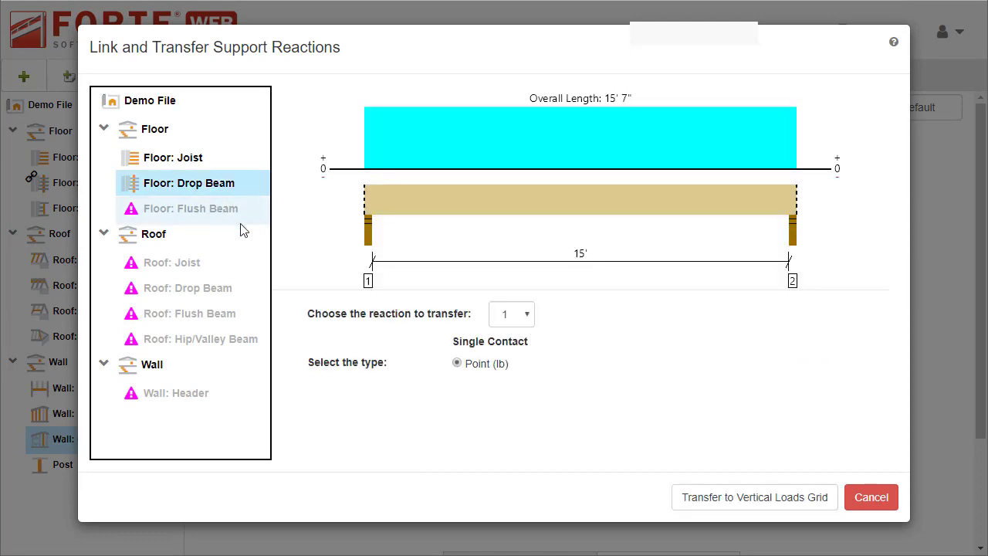
{"action": "left_click", "coordinate": [531, 322]}
{"action": "left_click", "coordinate": [524, 349]}
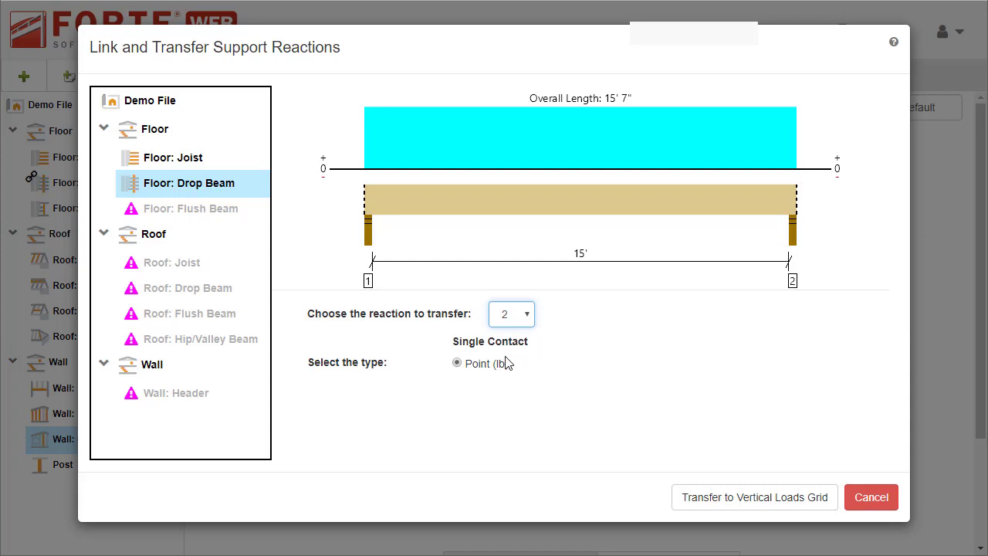
{"action": "left_click", "coordinate": [732, 503]}
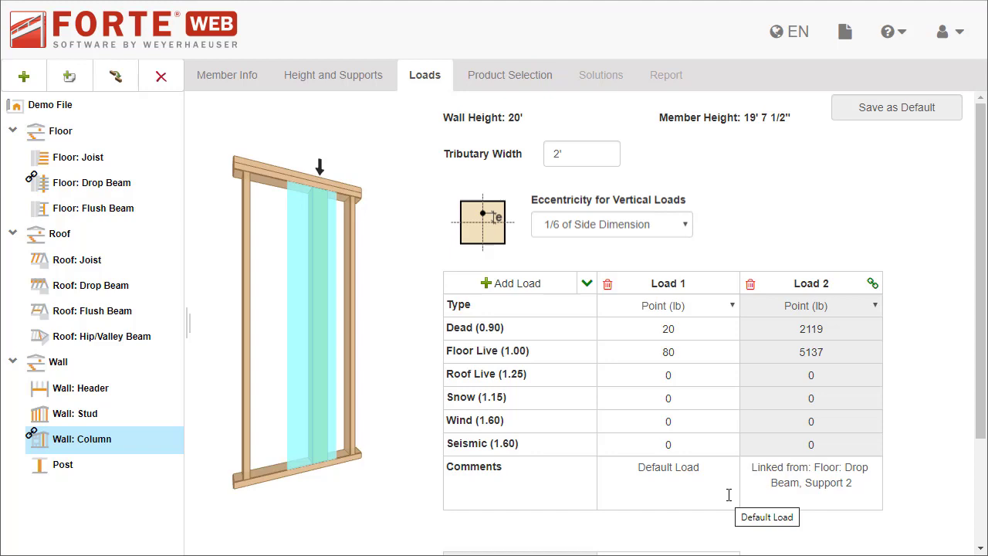
In the Demo File's wind loading settings, enable the option not to apply Wind Load Settings so loads can be entered manually
{"action": "scroll", "coordinate": [749, 525], "scroll_direction": "down", "scroll_amount": 2}
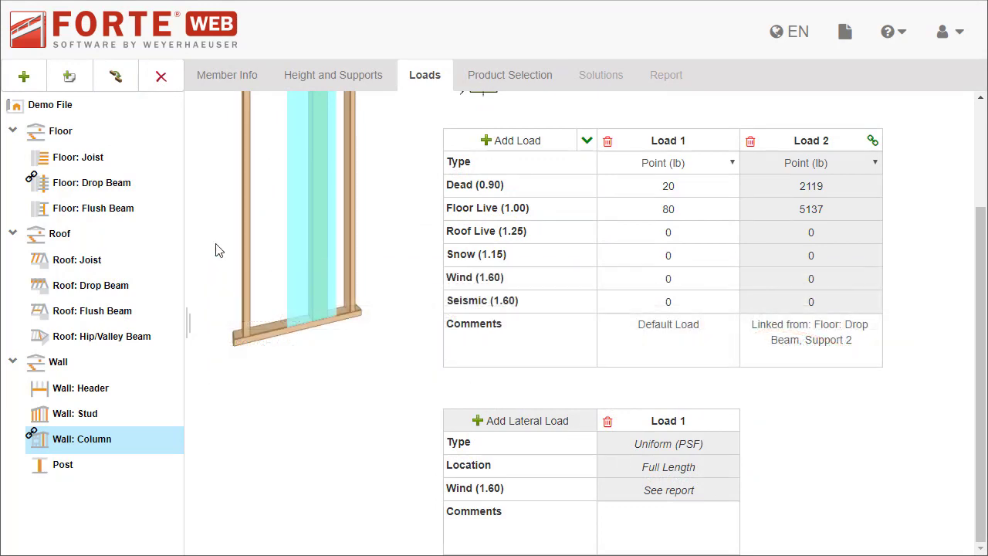
{"action": "left_click", "coordinate": [44, 108]}
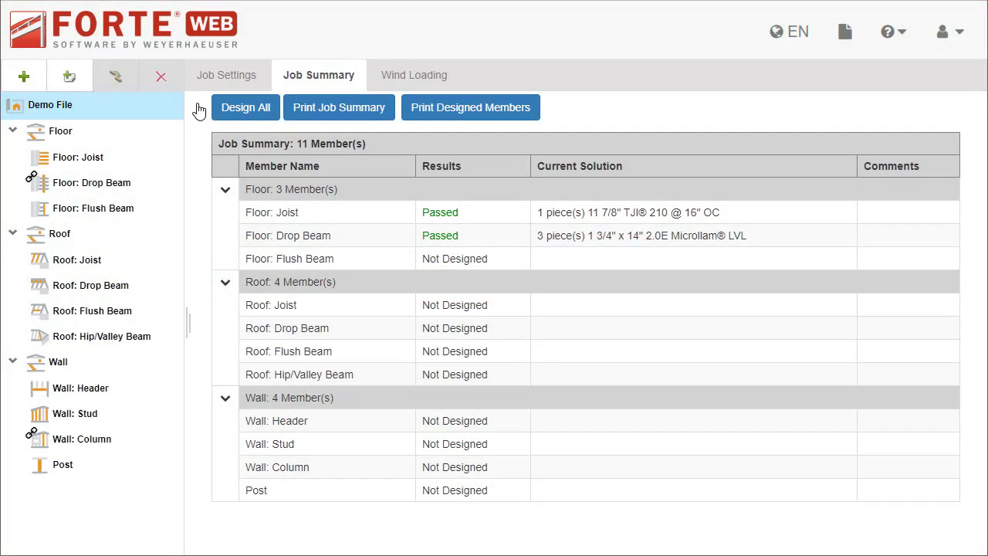
{"action": "left_click", "coordinate": [403, 78]}
{"action": "left_click", "coordinate": [219, 149]}
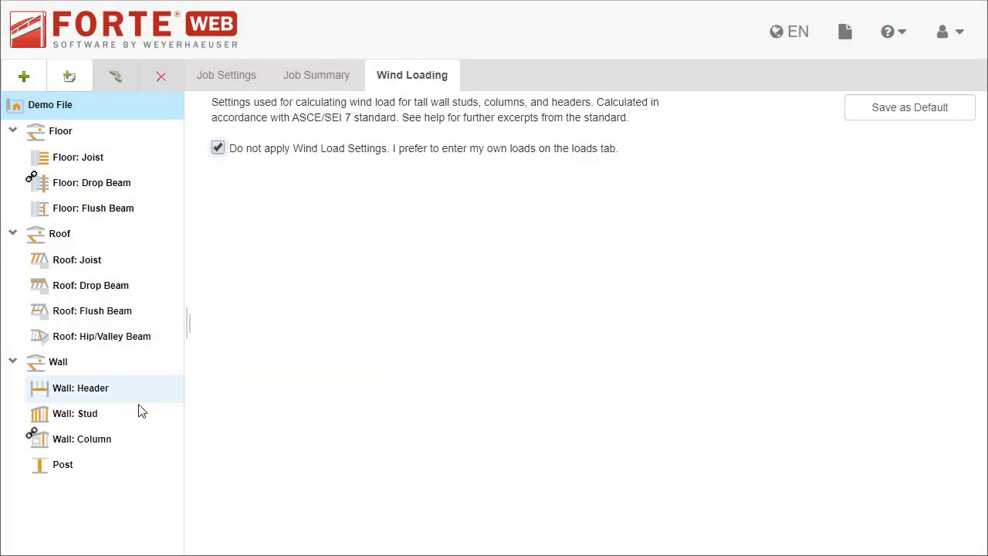
Return to the loads of Wall: Column and delete its lateral wind load
{"action": "left_click", "coordinate": [95, 445]}
{"action": "left_click", "coordinate": [430, 79]}
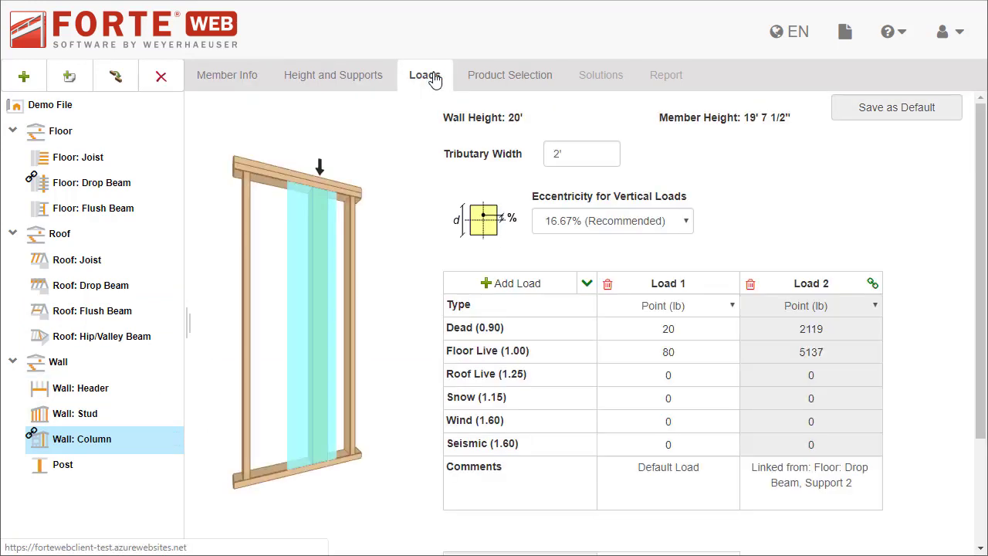
{"action": "scroll", "coordinate": [395, 298], "scroll_direction": "down", "scroll_amount": 2}
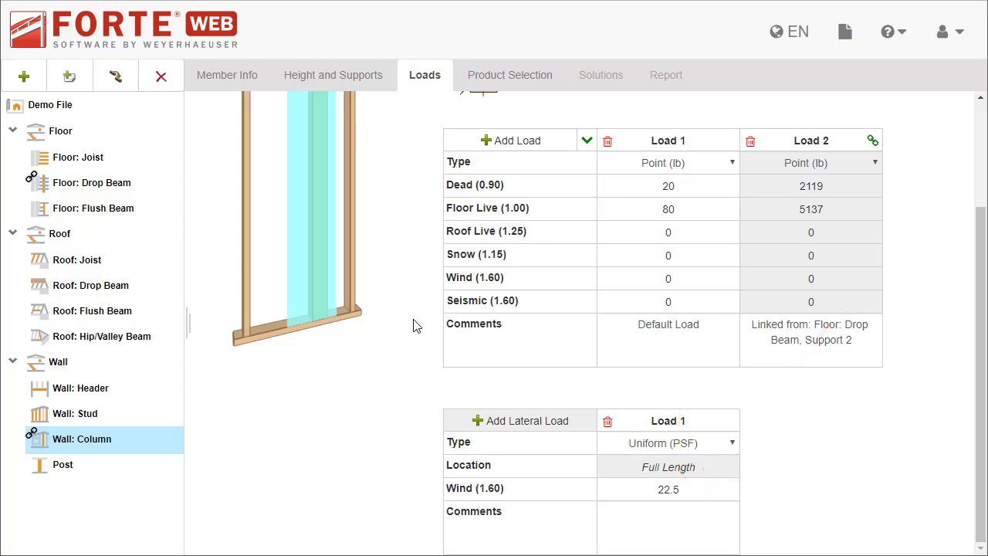
{"action": "left_click", "coordinate": [608, 423]}
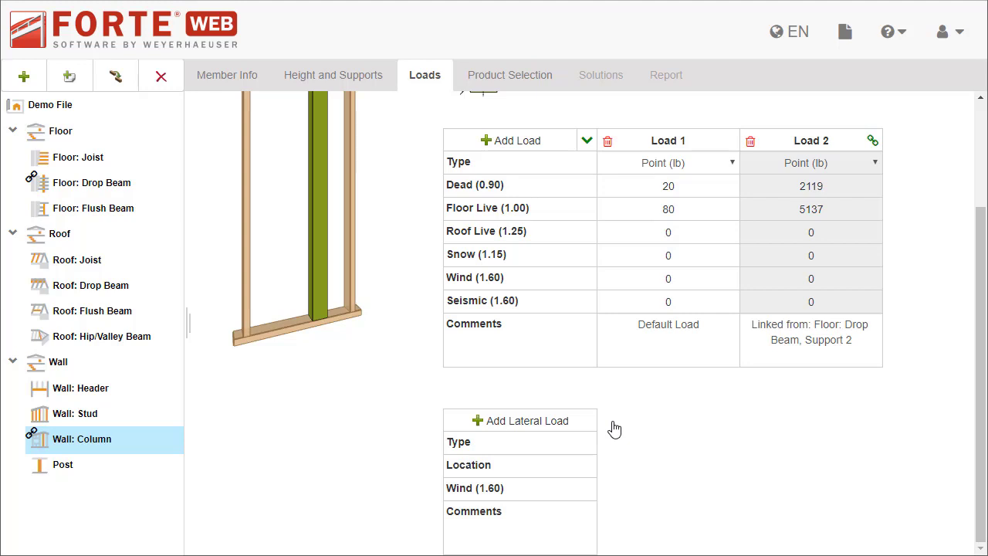
Delete the linked Load 2 from the vertical loads and save the column's load settings as default
{"action": "scroll", "coordinate": [614, 429], "scroll_direction": "up", "scroll_amount": 3}
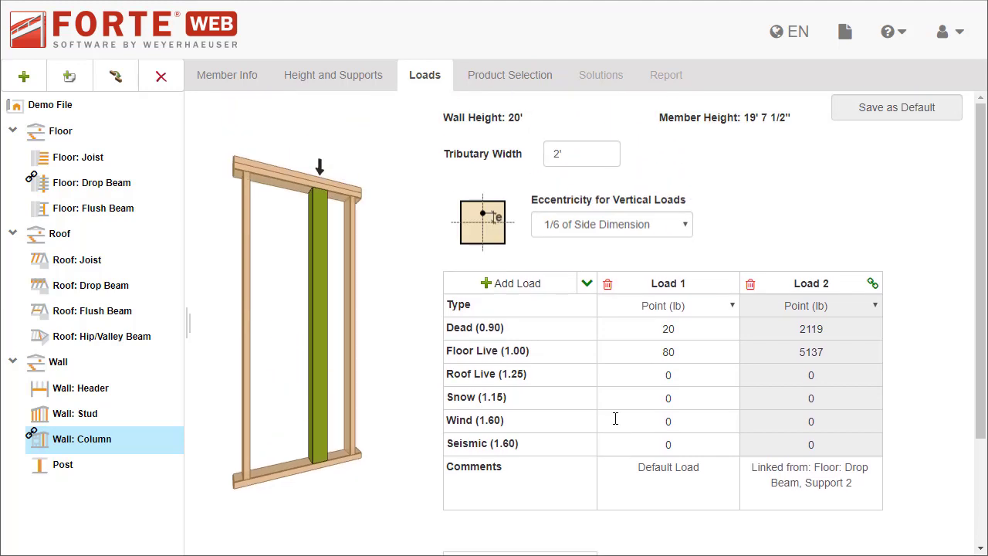
{"action": "mouse_move", "coordinate": [888, 107]}
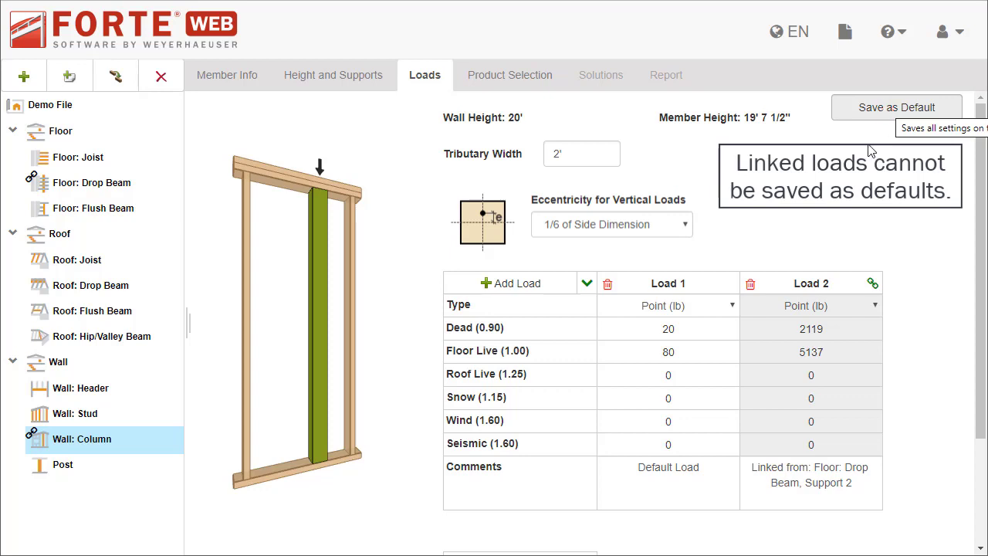
{"action": "left_click", "coordinate": [750, 286]}
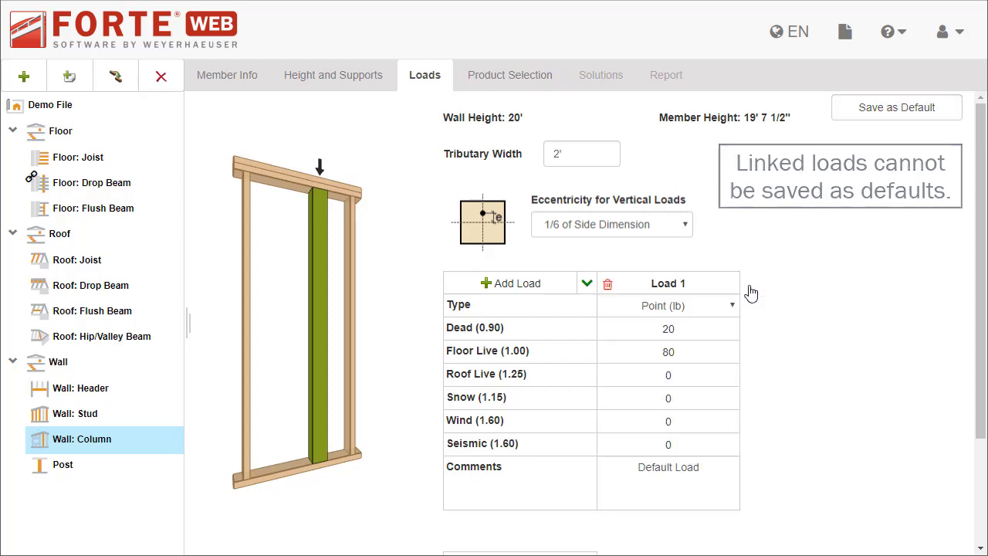
{"action": "left_click", "coordinate": [889, 109]}
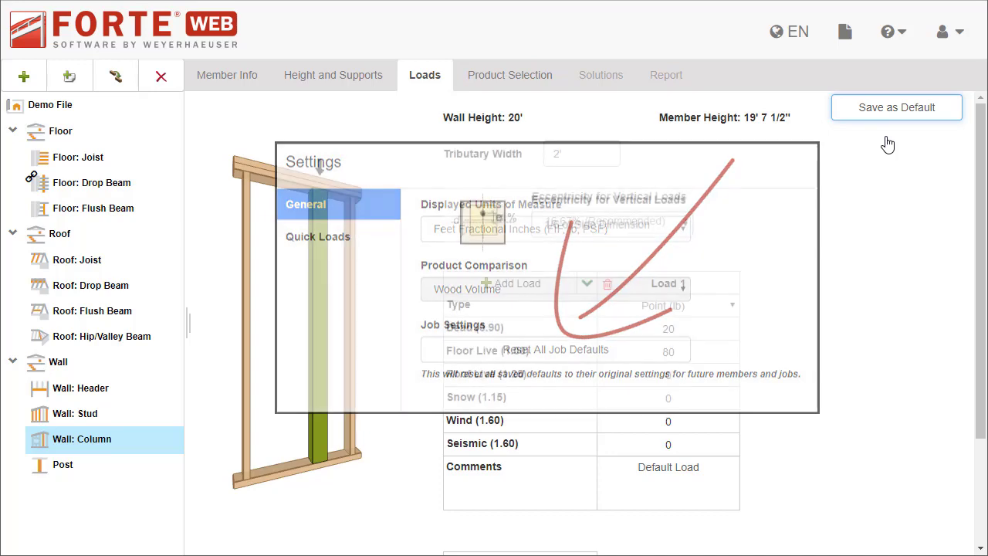
Show the available help and support options
{"action": "left_click", "coordinate": [903, 40]}
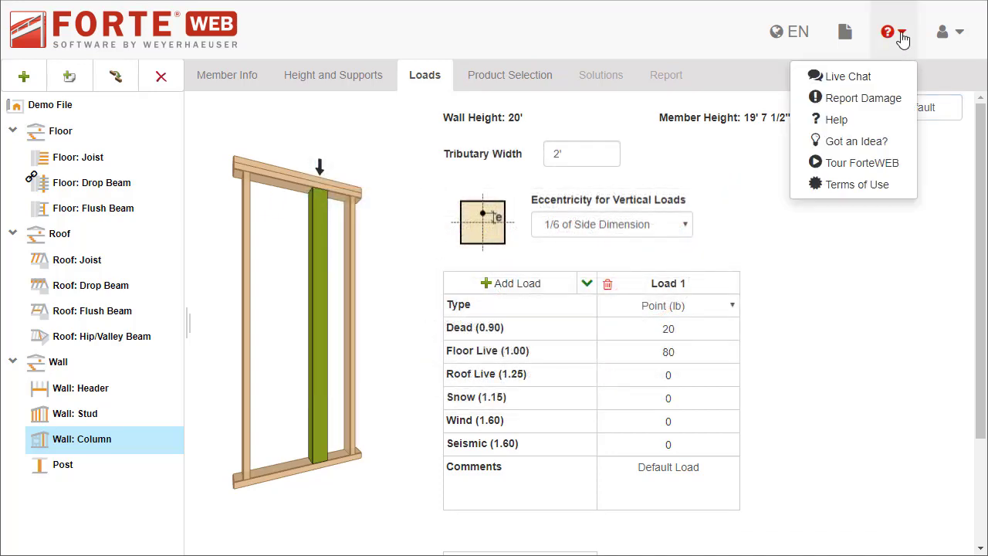